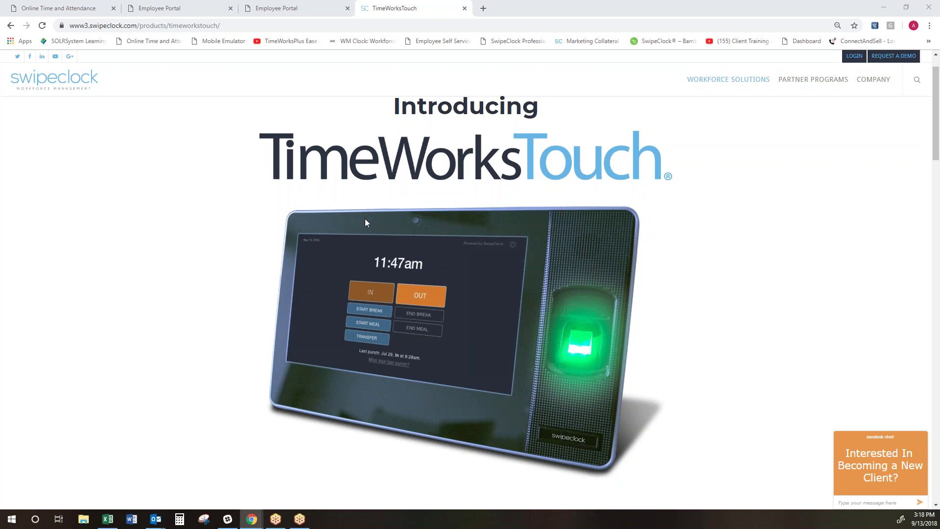
Clock the employee in on the Employee Portal dashboard, leaving the optional department blank, and dismiss the confirmation
click(191, 8)
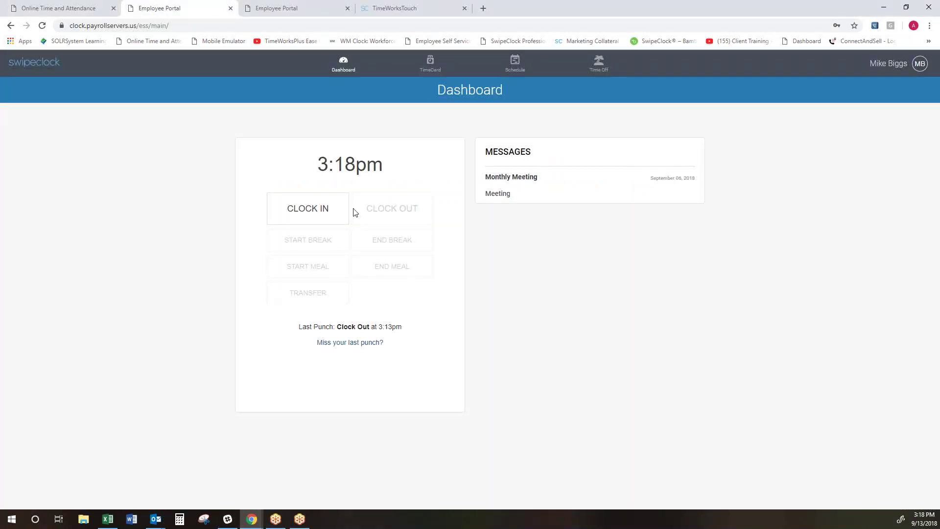
click(391, 7)
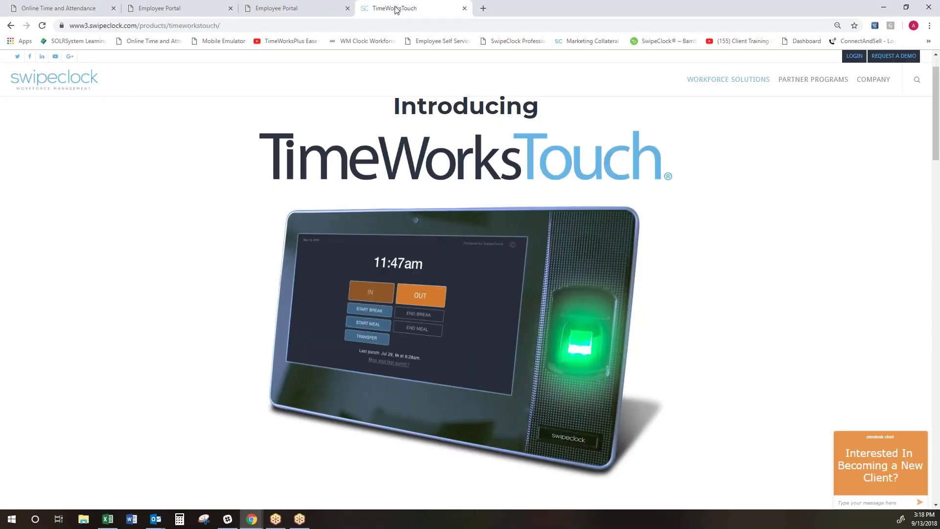
click(191, 5)
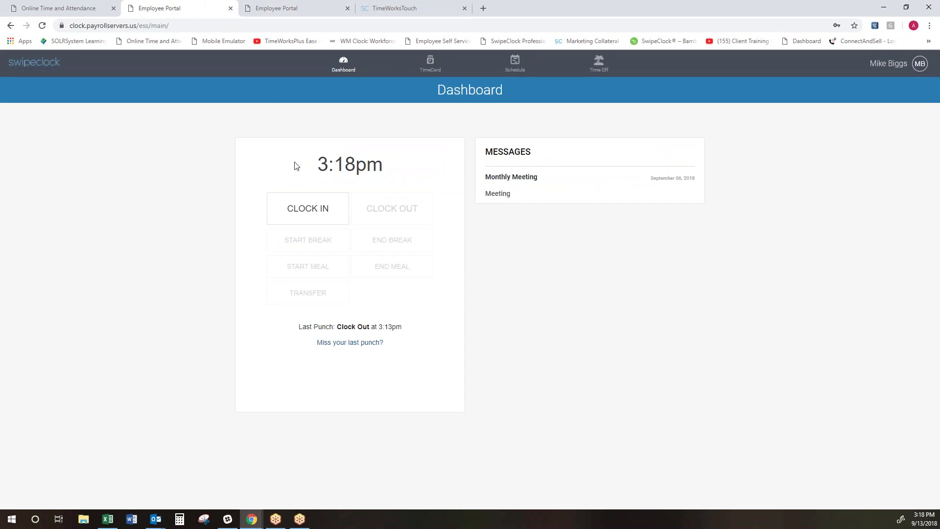
click(318, 218)
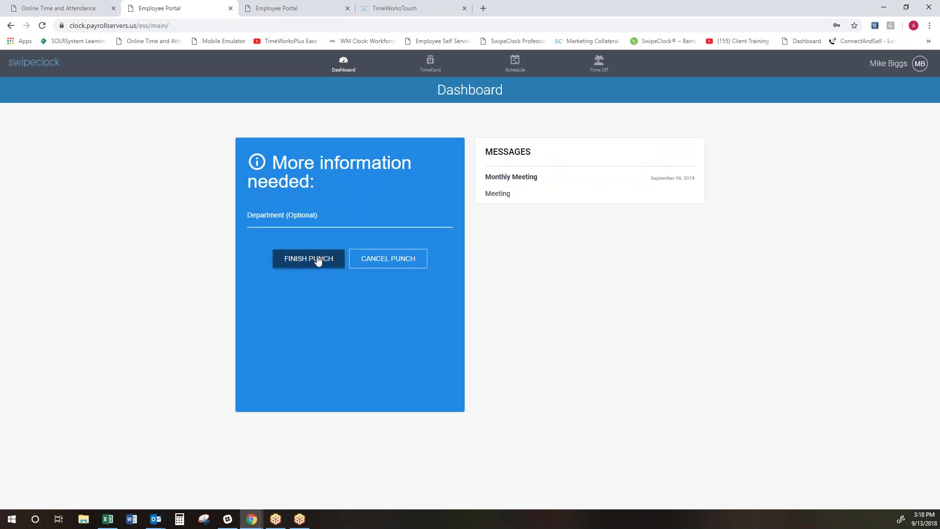
click(316, 259)
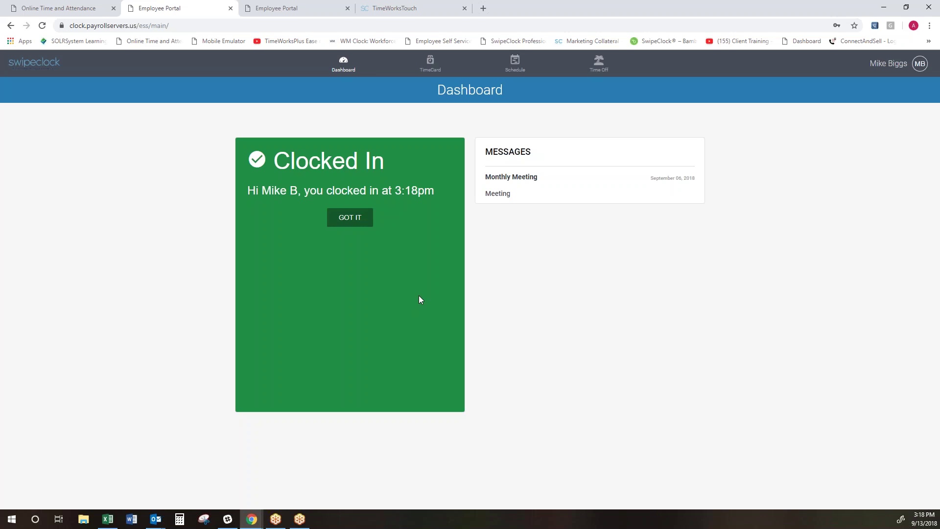
click(359, 220)
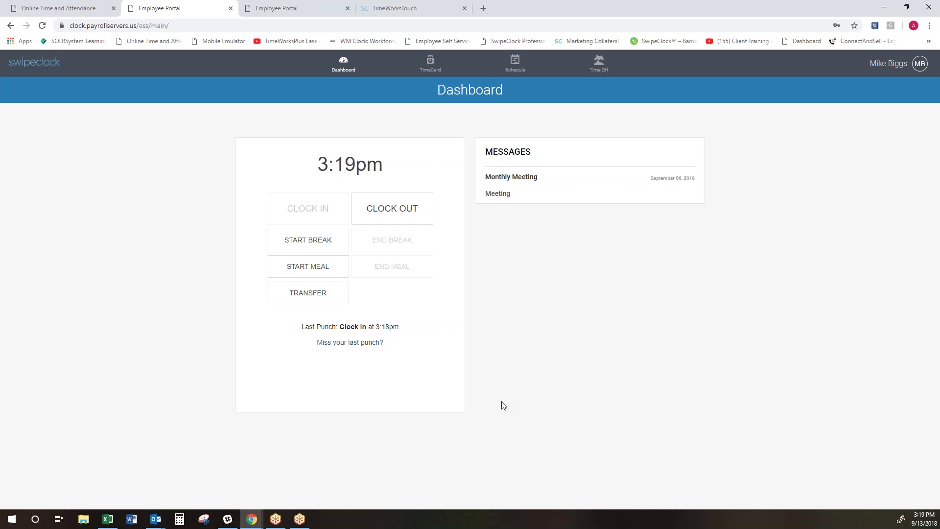
Review the employee's Sep 10 – Sep 23 timecard, including the punch details for Mon, Sep 10
click(424, 9)
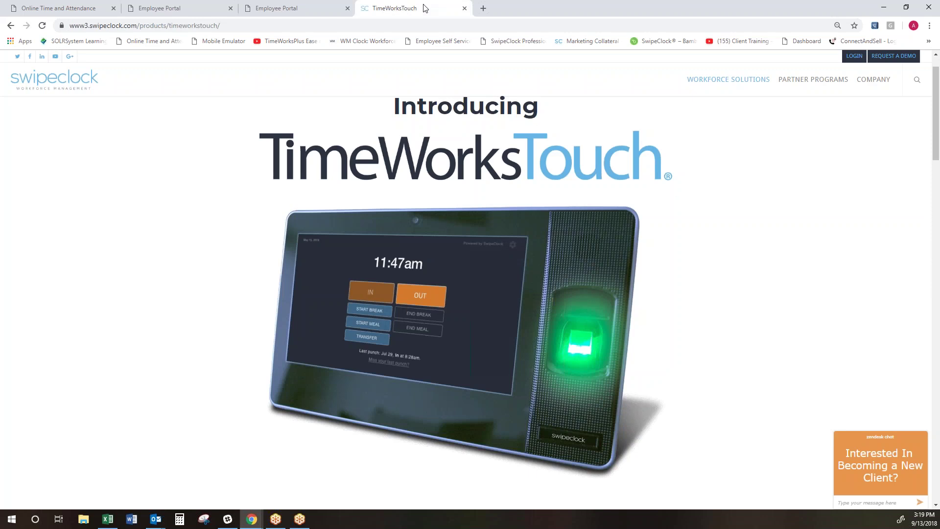
click(179, 9)
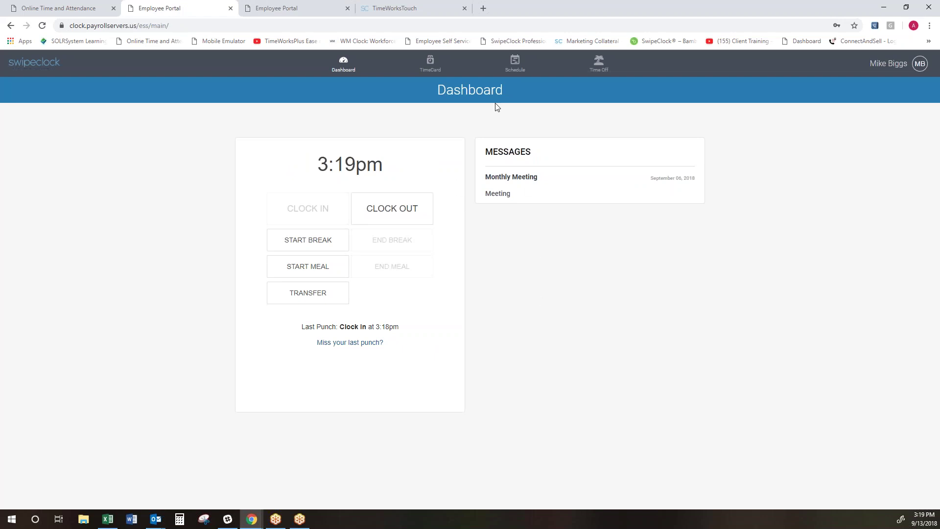
click(430, 63)
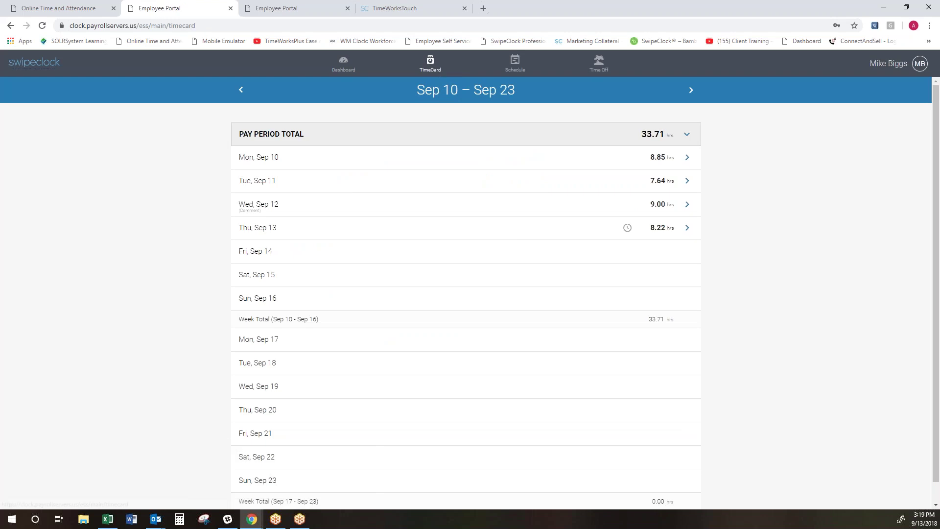
click(686, 159)
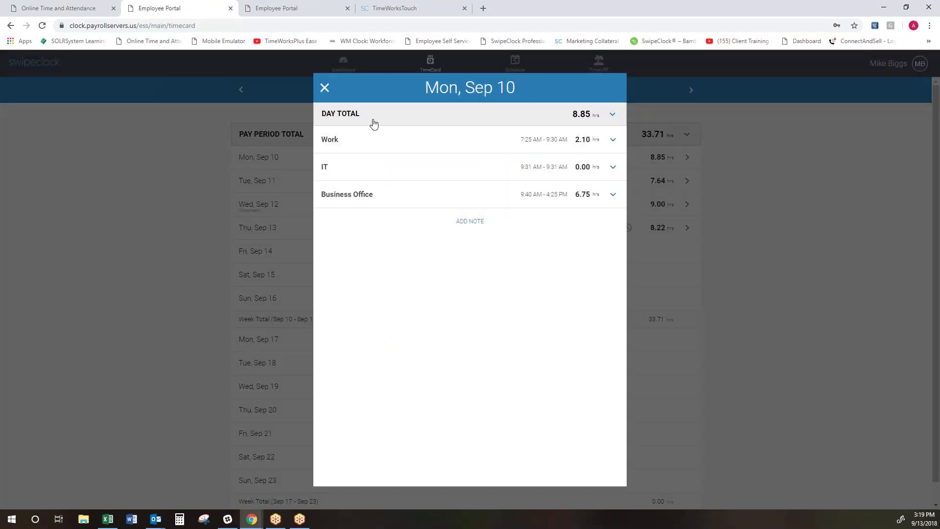
click(325, 89)
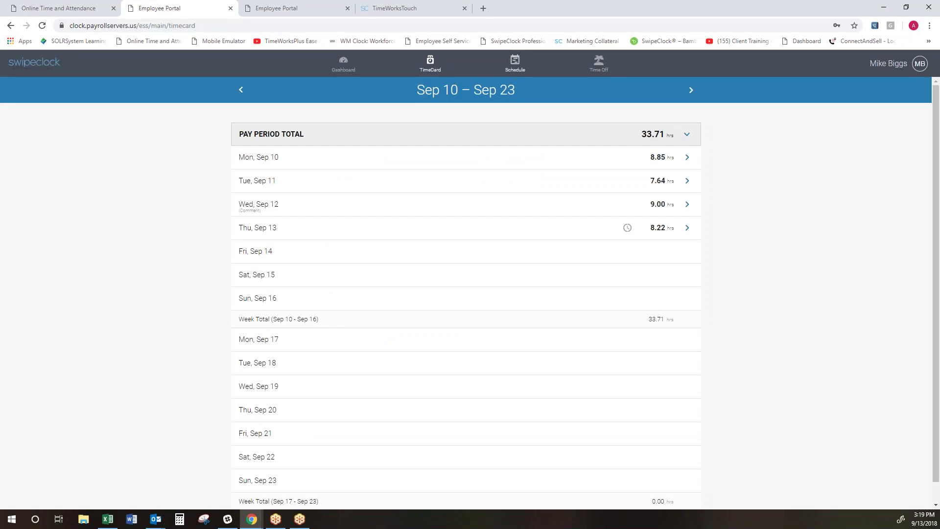
Examine the employee's work schedule for Sep 13 – Sep 27, including the calendar and the daily shift times
click(512, 67)
scroll(518, 327, down, 2)
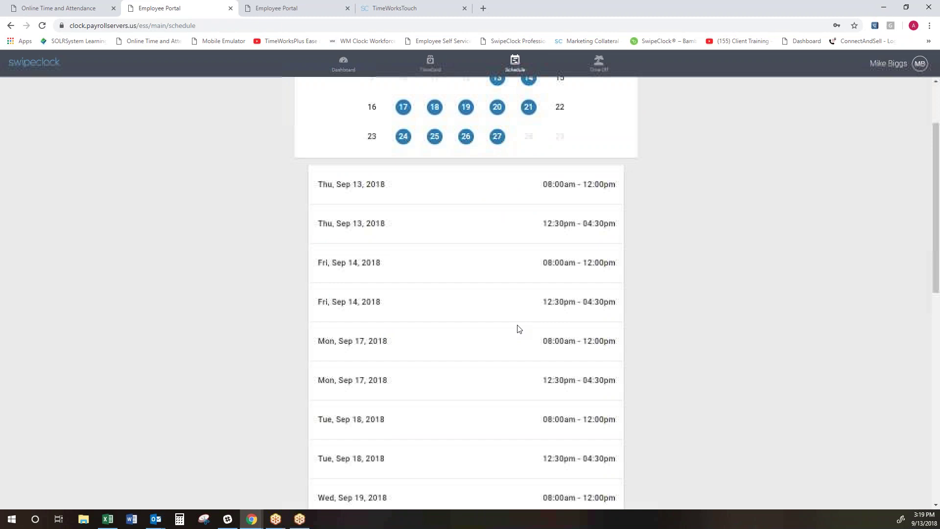
scroll(506, 334, up, 2)
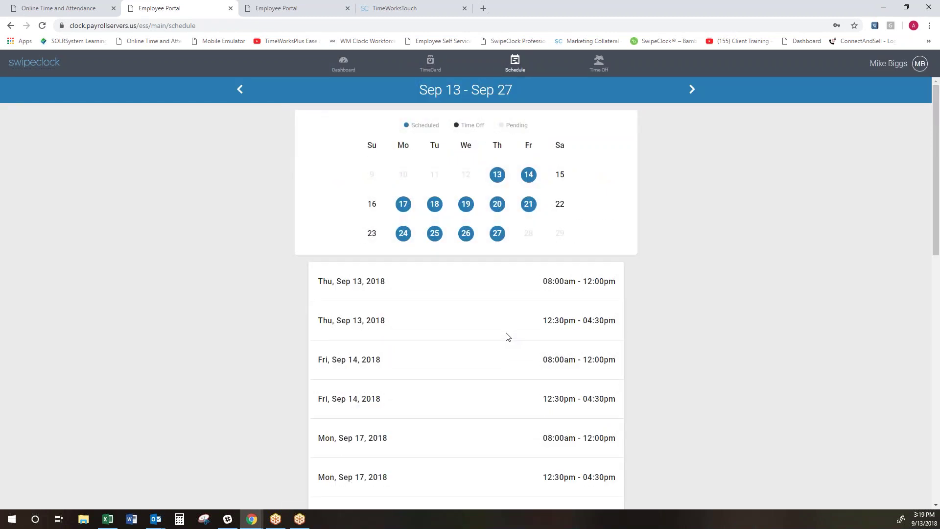
scroll(508, 337, down, 1)
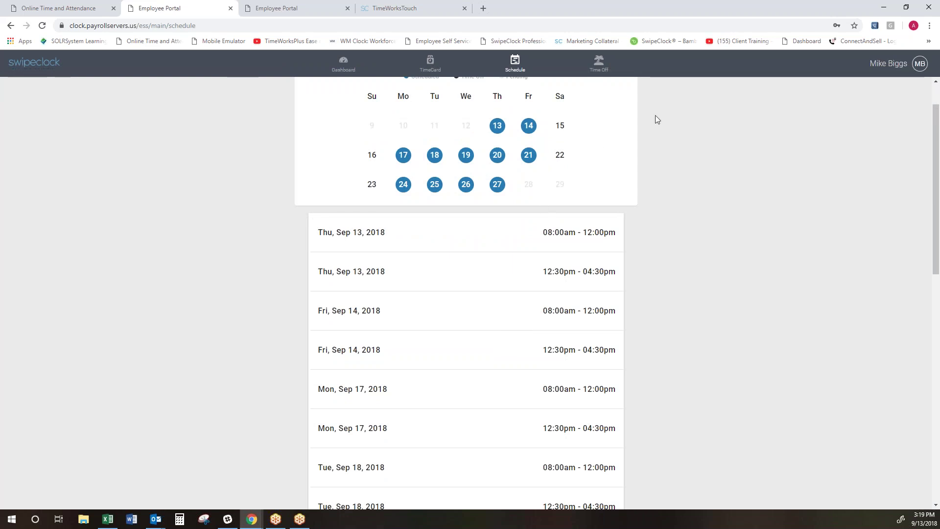
On the time-off page, collapse the Modified Requests, Pending Requests and Approved Time Off sections
click(598, 64)
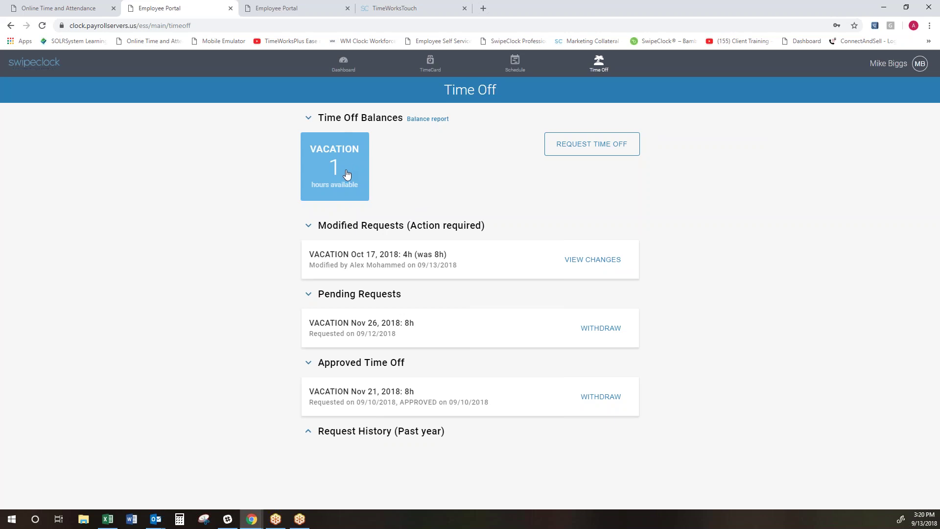
click(307, 227)
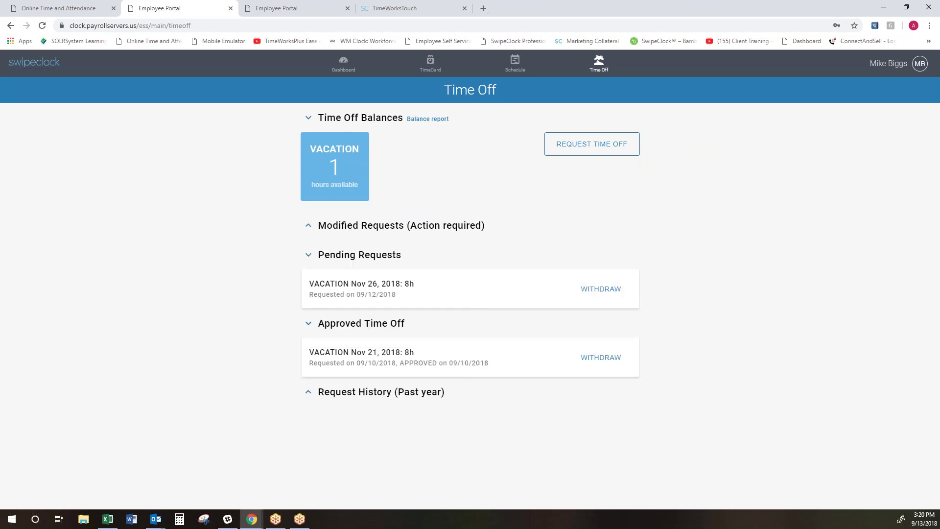
click(308, 255)
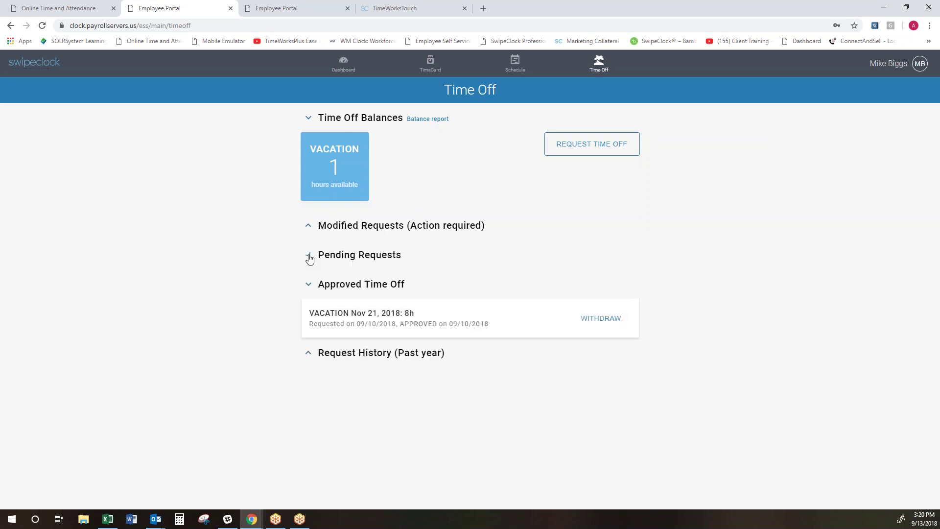
click(314, 288)
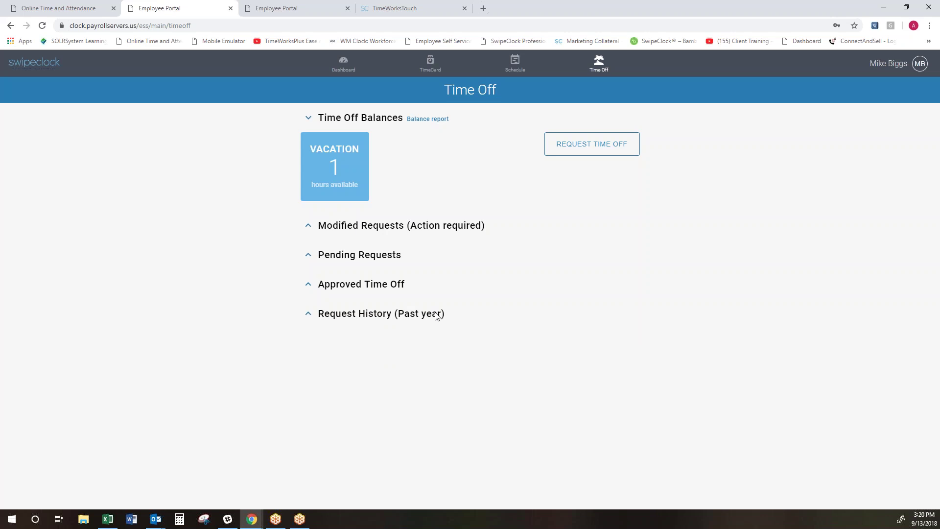
Draft a time-off request for Nov 26, 2018, and cancel it without choosing a time-off type
click(612, 146)
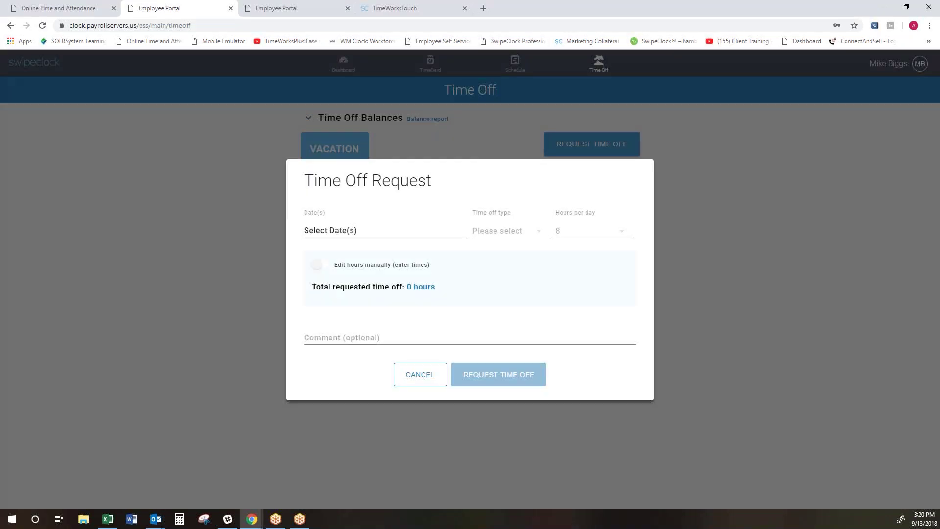
click(402, 223)
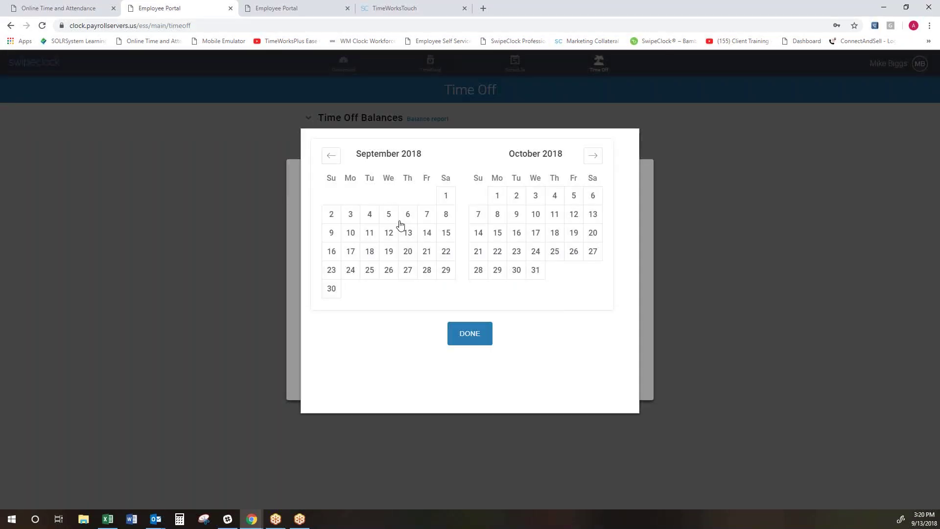
click(593, 157)
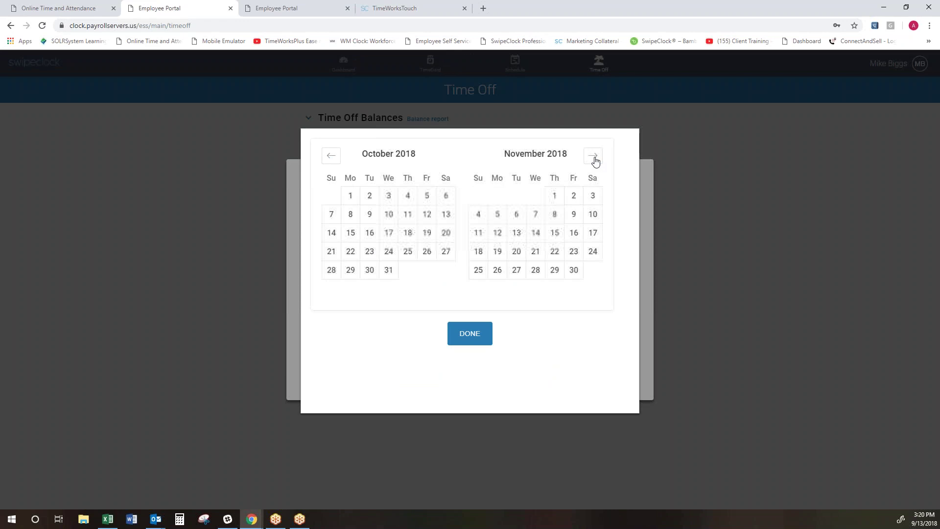
click(495, 272)
click(468, 338)
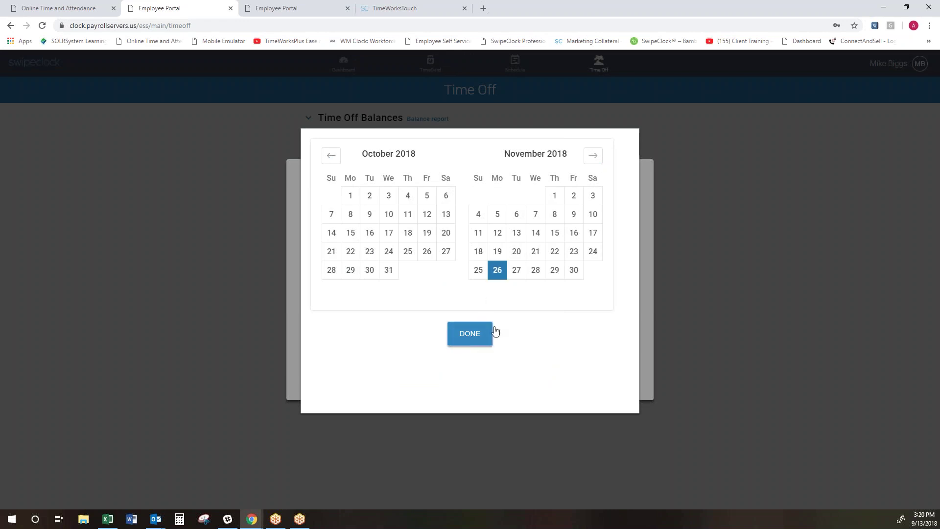
click(530, 230)
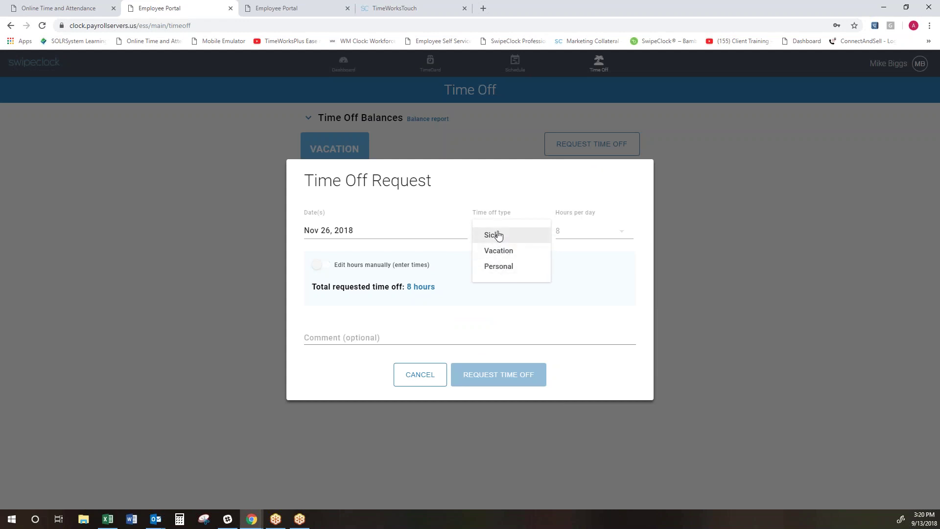
click(461, 371)
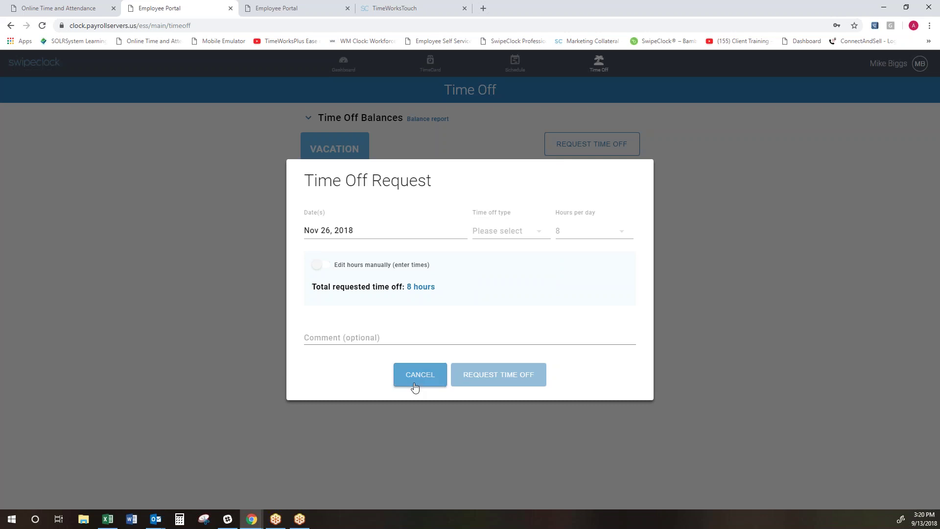
click(414, 376)
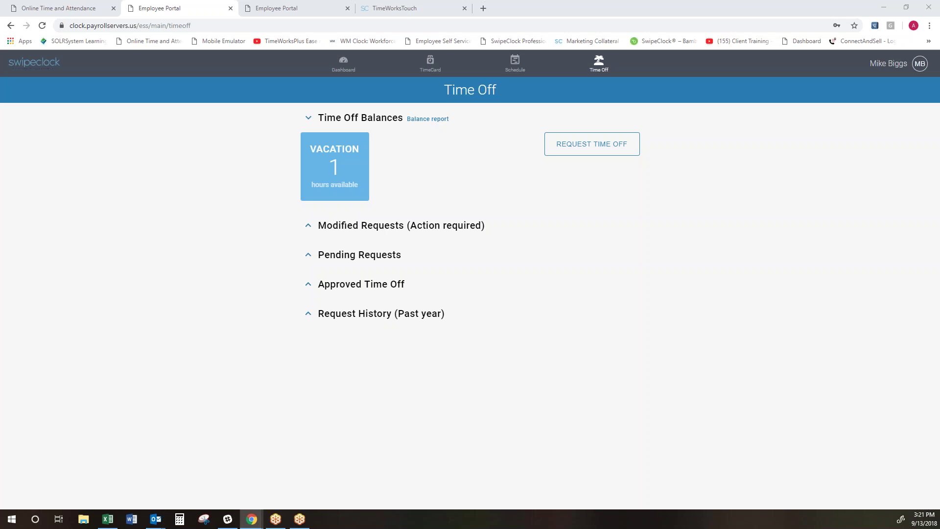
Switch to the client Dashboard for Blue Whale Gourmet Dog Food and examine its timekeeping and overtime statistics
key(ctrl+shift+Tab)
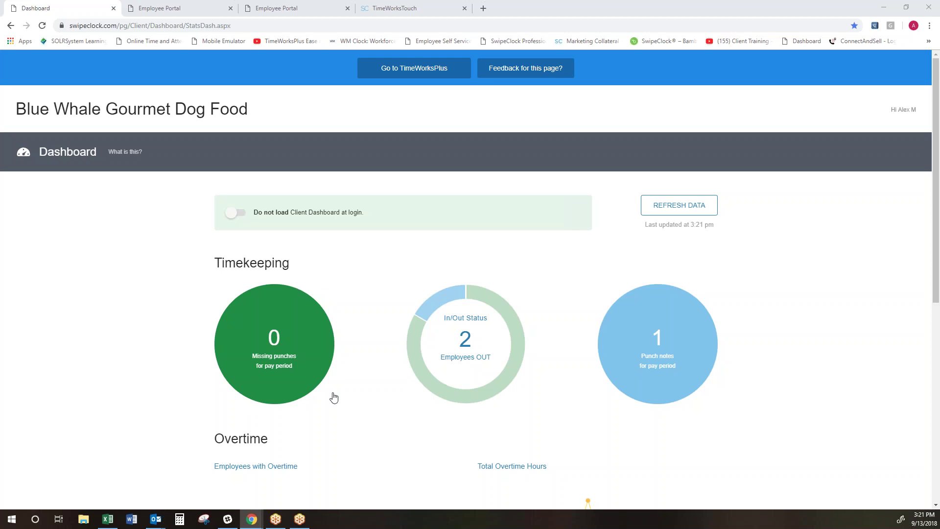
scroll(501, 154, down, 3)
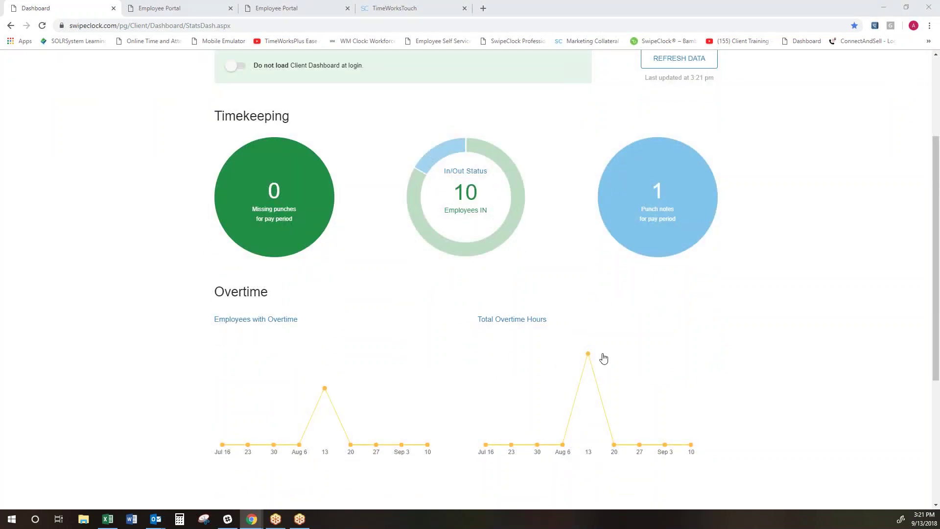
scroll(698, 364, up, 3)
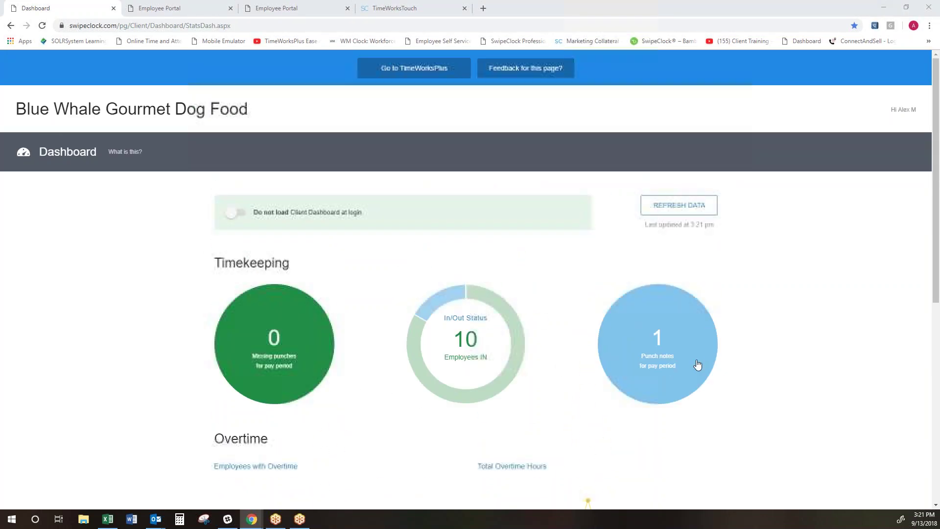
Go to TimeWorksPlus and view today's time card entries for all employees
click(414, 67)
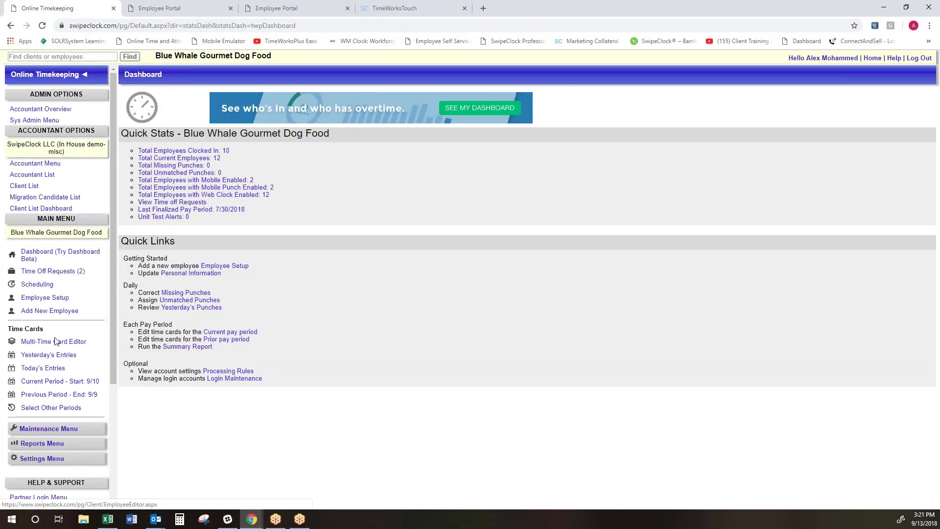
click(53, 368)
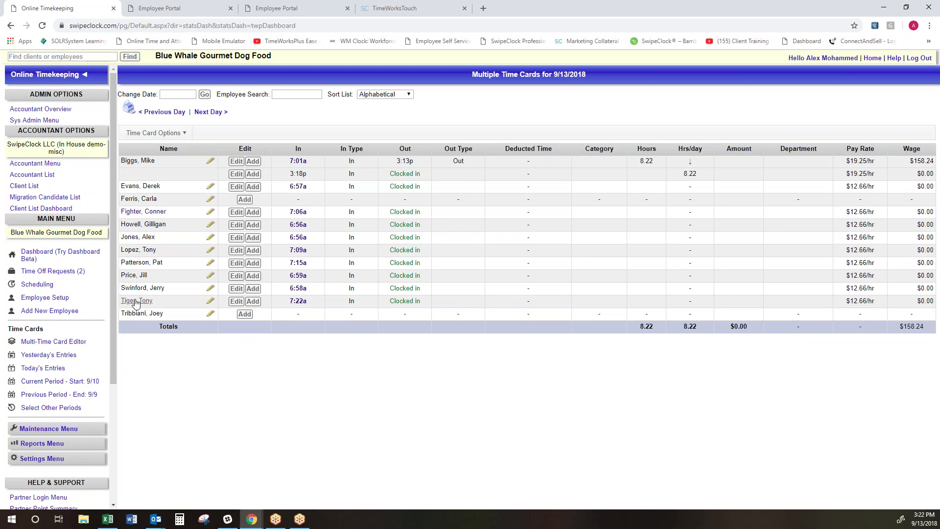
Expand the list of available reports and open the Summary Report setup page
scroll(113, 331, down, 1)
scroll(116, 352, down, 2)
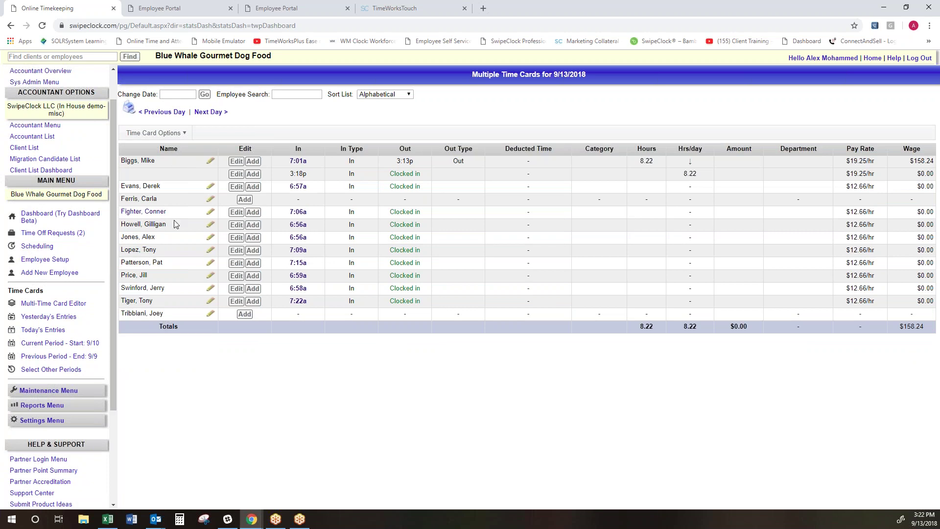
click(53, 406)
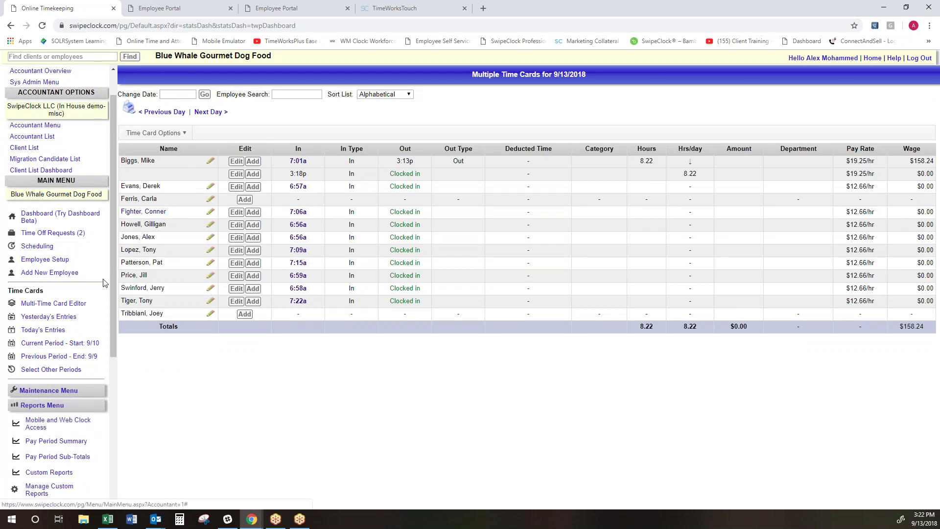
drag(113, 215, 111, 326)
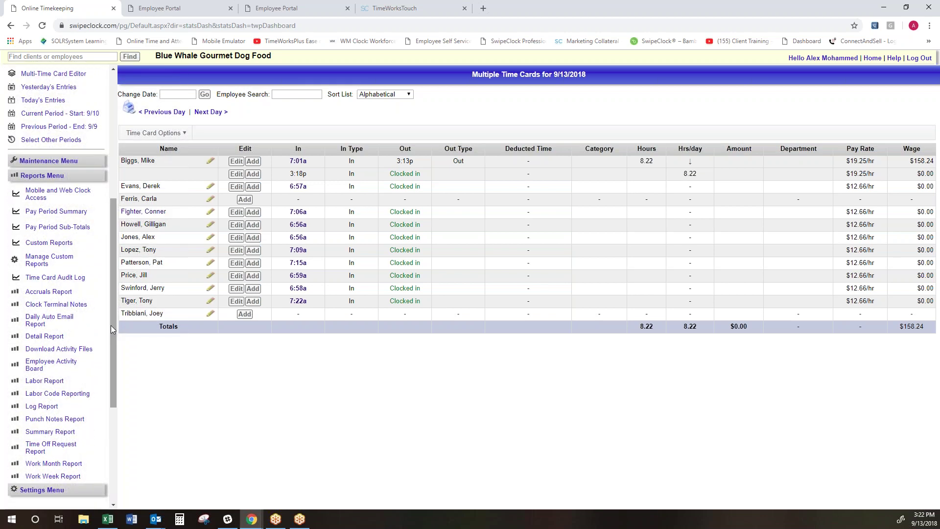
drag(110, 325, 110, 328)
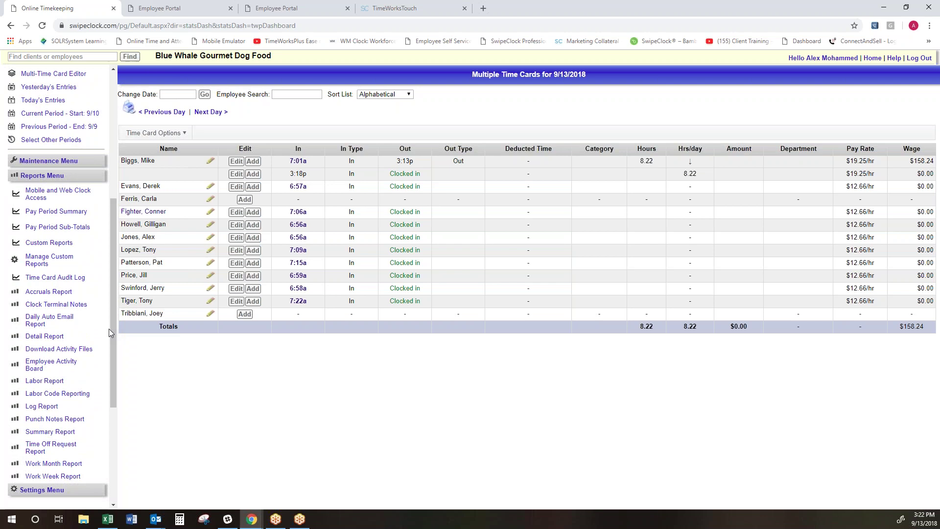
click(62, 433)
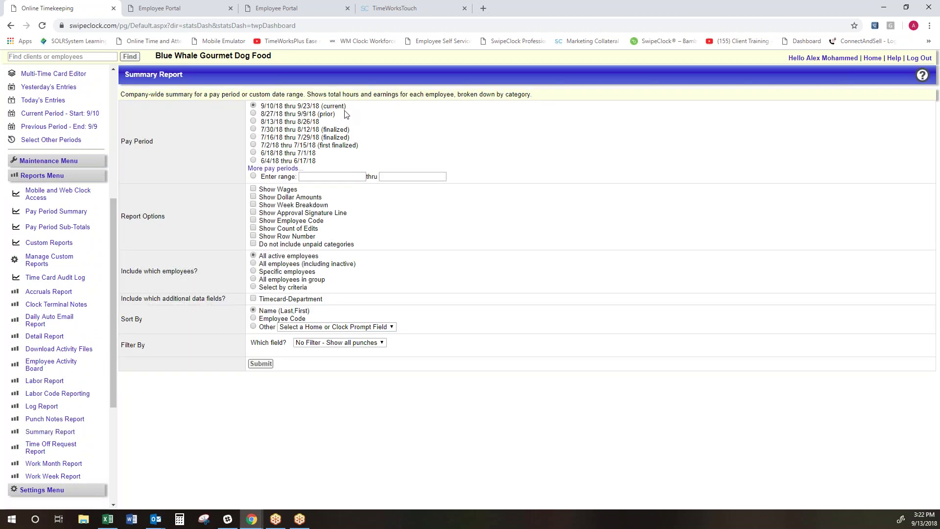
Run the Summary Report for the prior pay period, 8/27/18 thru 9/9/18, with wages and dollar amounts shown
click(254, 113)
click(253, 189)
click(253, 197)
click(260, 363)
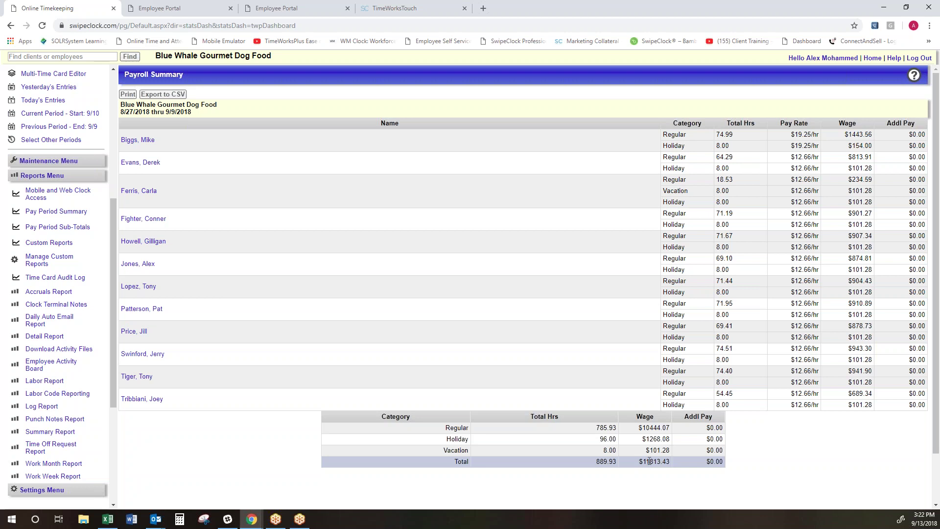
Highlight the total wage in the payroll summary, then export the report to CSV and open the file in Excel
drag(640, 462, 670, 461)
click(159, 96)
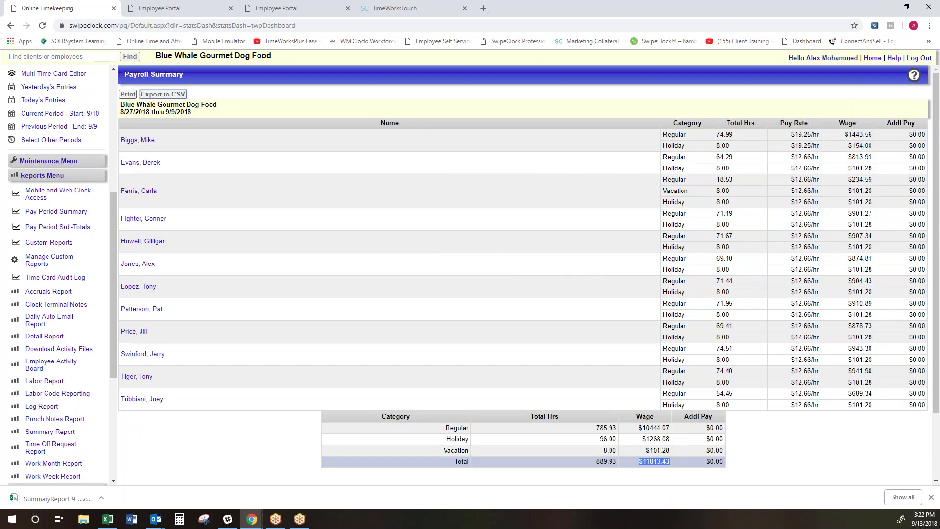
click(163, 97)
click(179, 96)
click(156, 499)
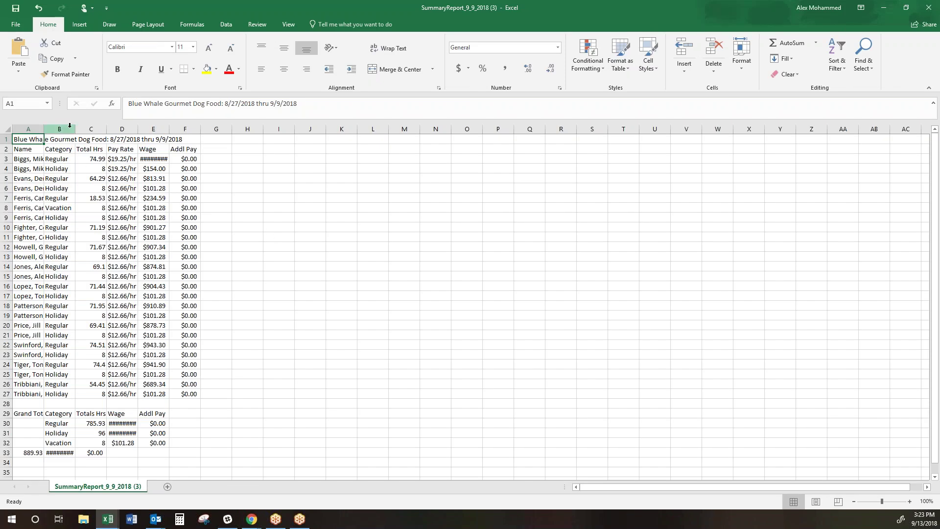
Fit the widths of columns A through E to their contents in the exported summary report
double_click(43, 126)
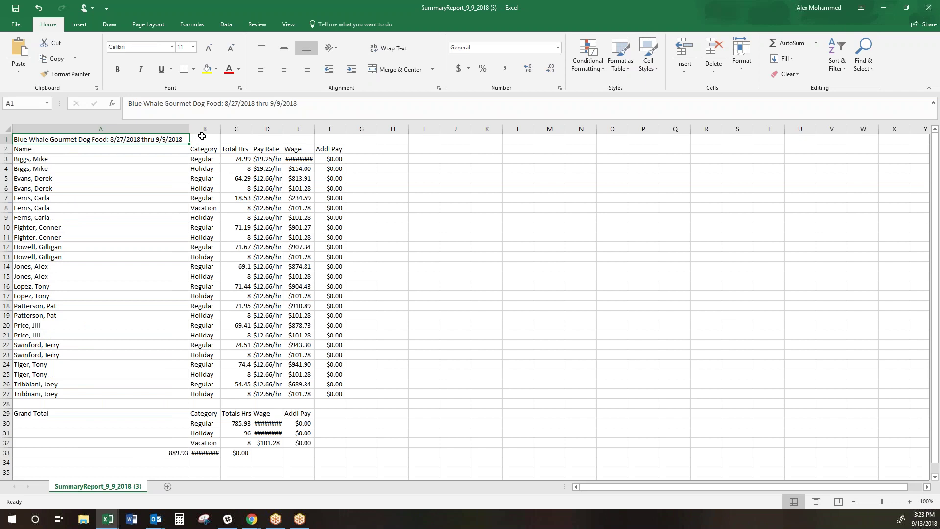
double_click(222, 126)
double_click(258, 126)
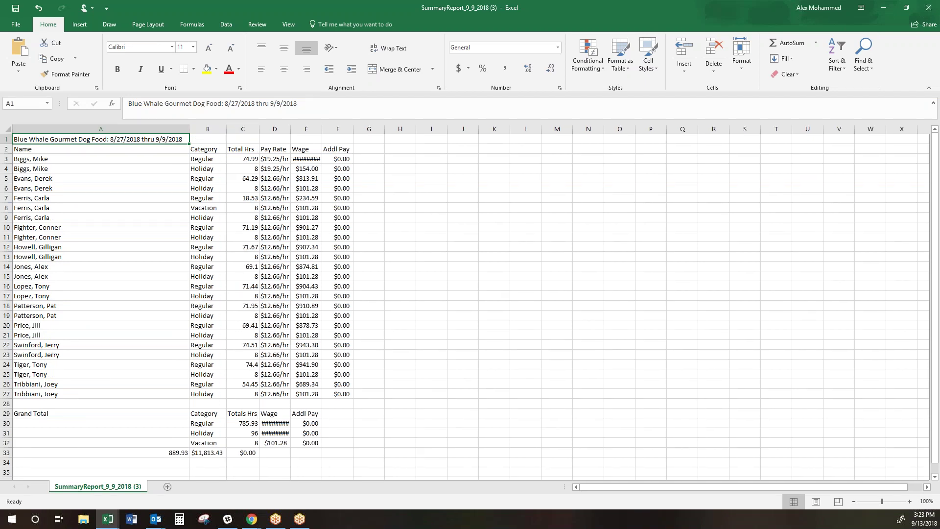
double_click(290, 126)
double_click(328, 127)
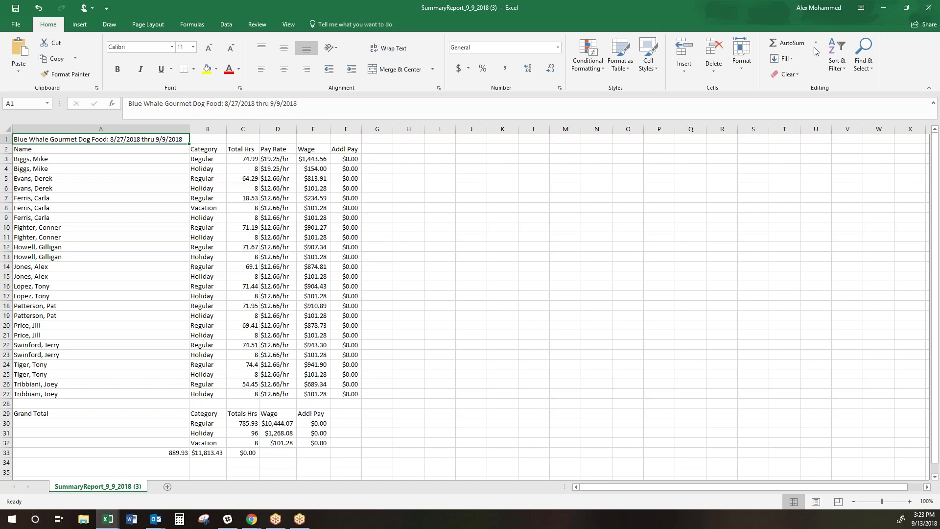
Switch from Excel to the browser and view the Employee Portal dashboard and the TimeWorksTouch product page
click(884, 7)
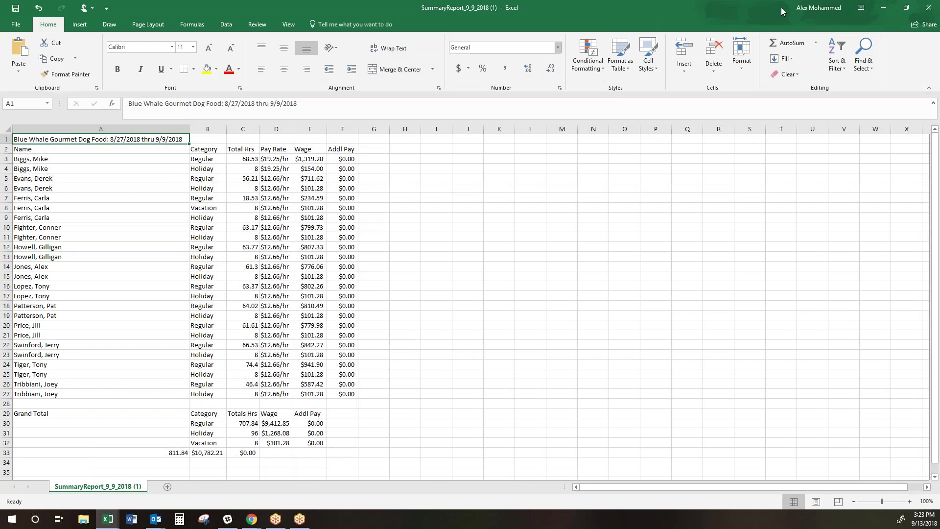
click(884, 7)
click(178, 9)
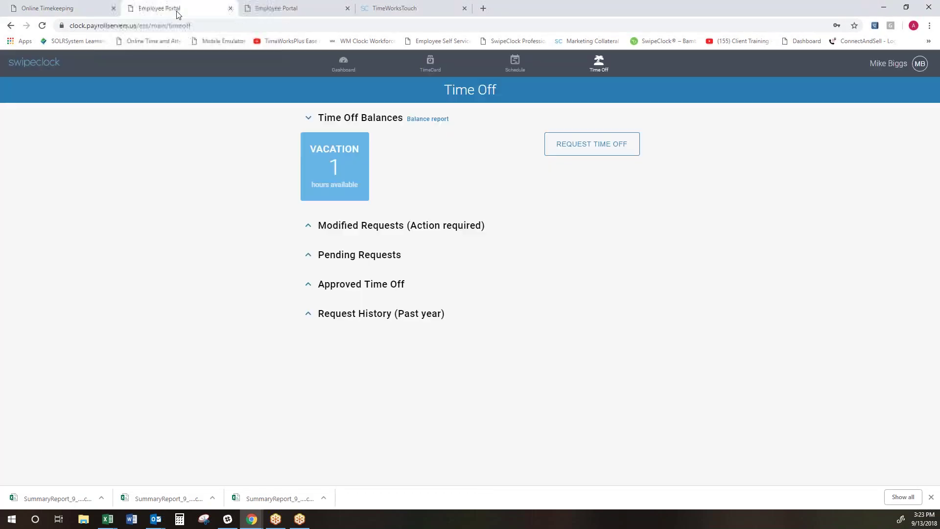
click(348, 69)
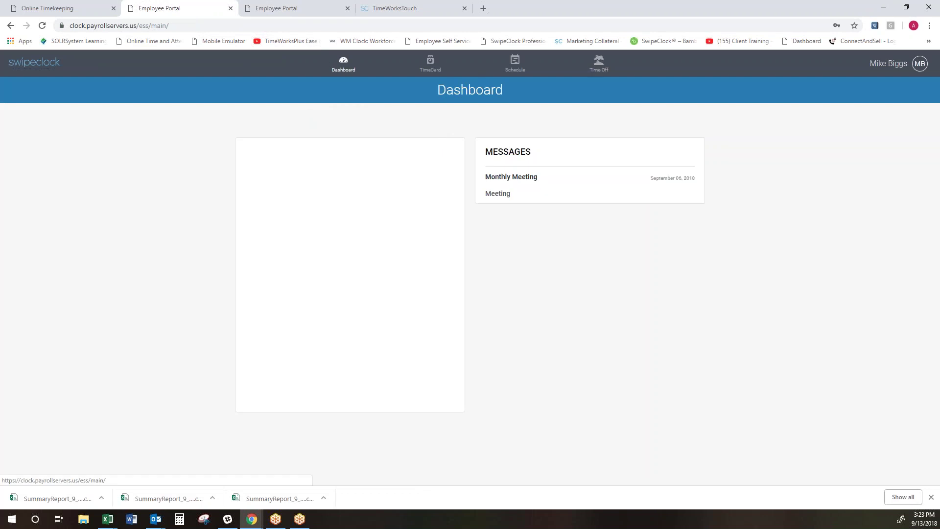
click(406, 8)
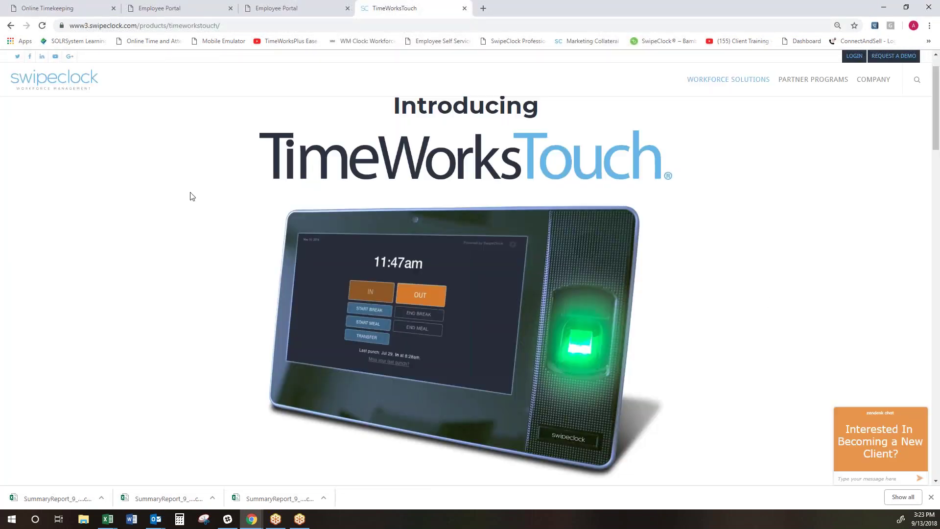
Return to the Employee Portal and view the employee's timecard, schedule and time-off pages
click(177, 8)
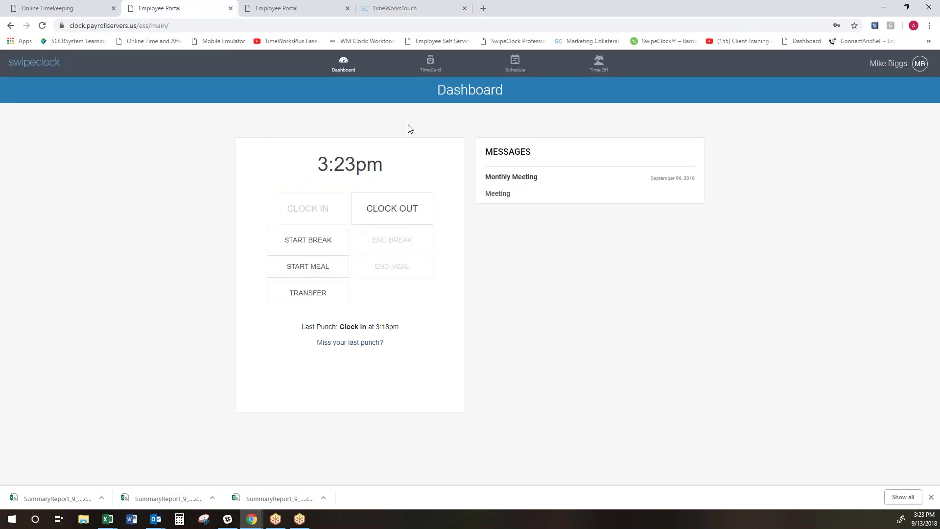
click(430, 63)
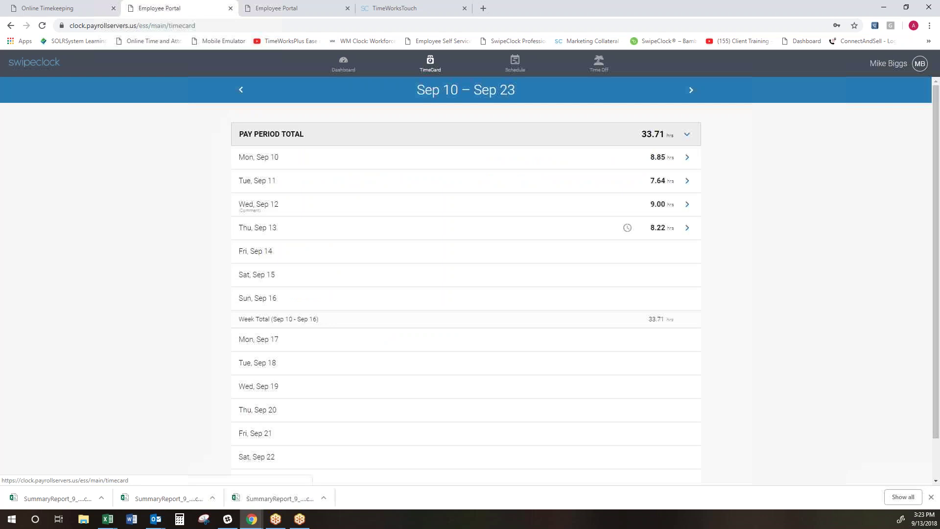
click(514, 63)
click(597, 65)
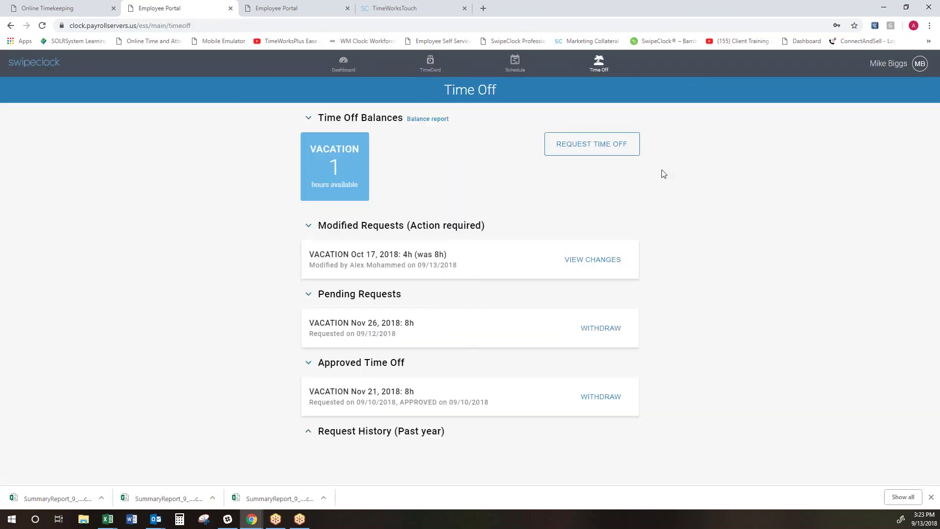
Go back to the Payroll Summary in Online Timekeeping and switch to the exported SummaryReport_9_9_2018 (3) workbook in Excel
click(71, 13)
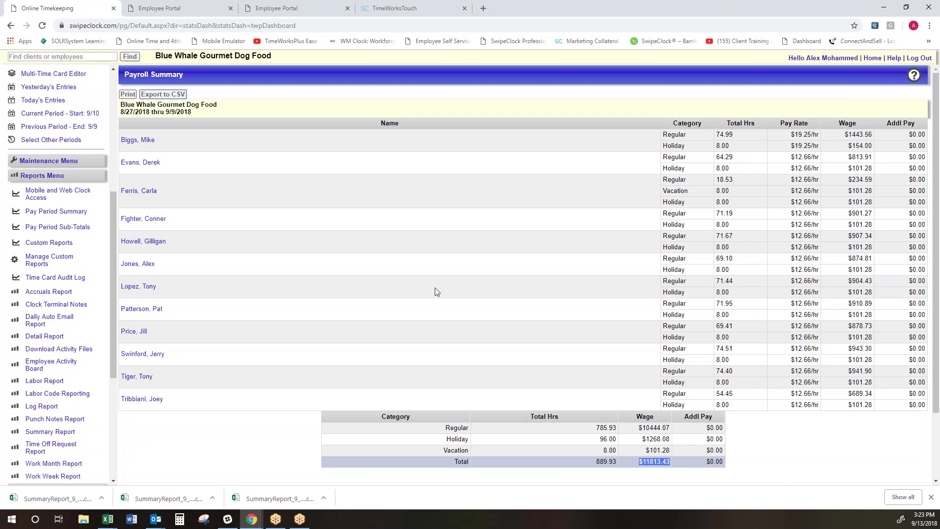
click(108, 519)
click(164, 481)
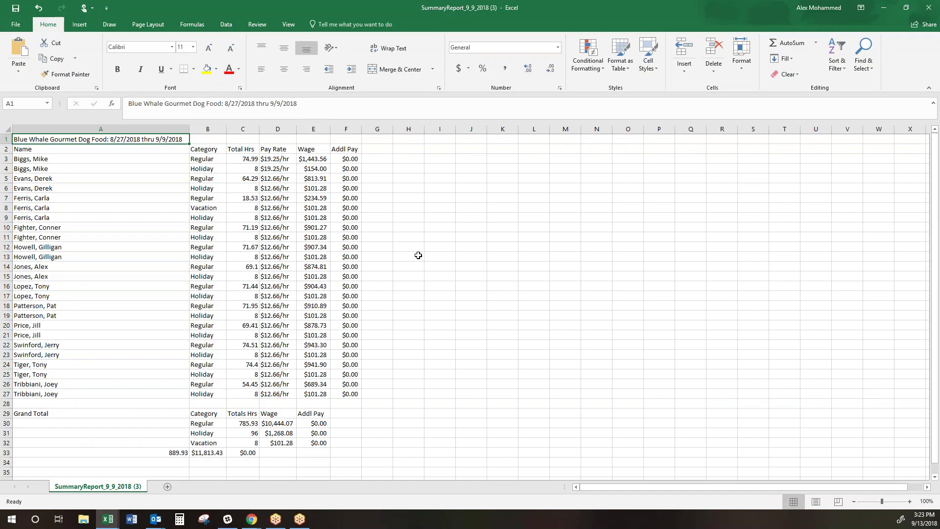